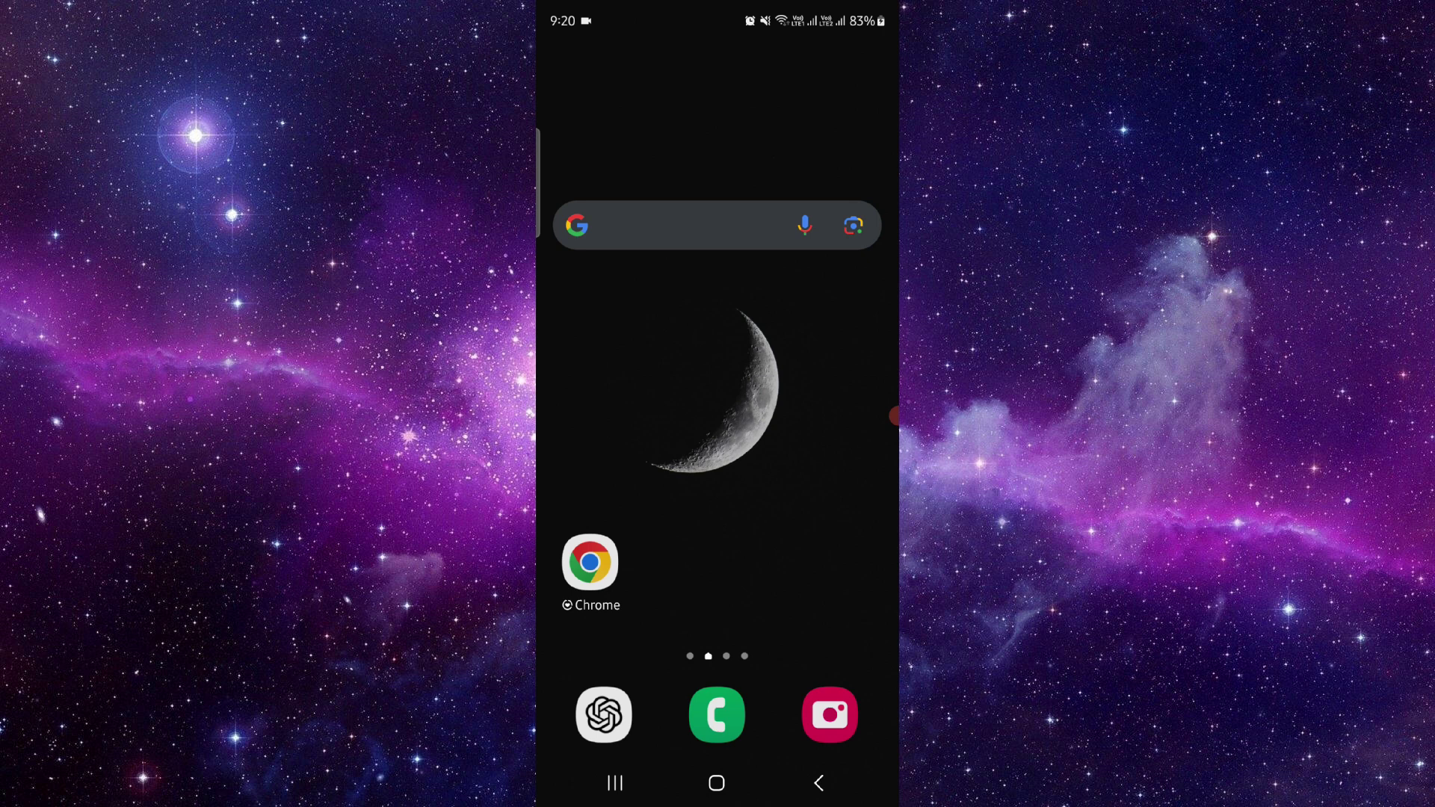
# Step: Open the Brave password-lock alternatives note full screen from Recents, then return home
pyautogui.click(615, 783)
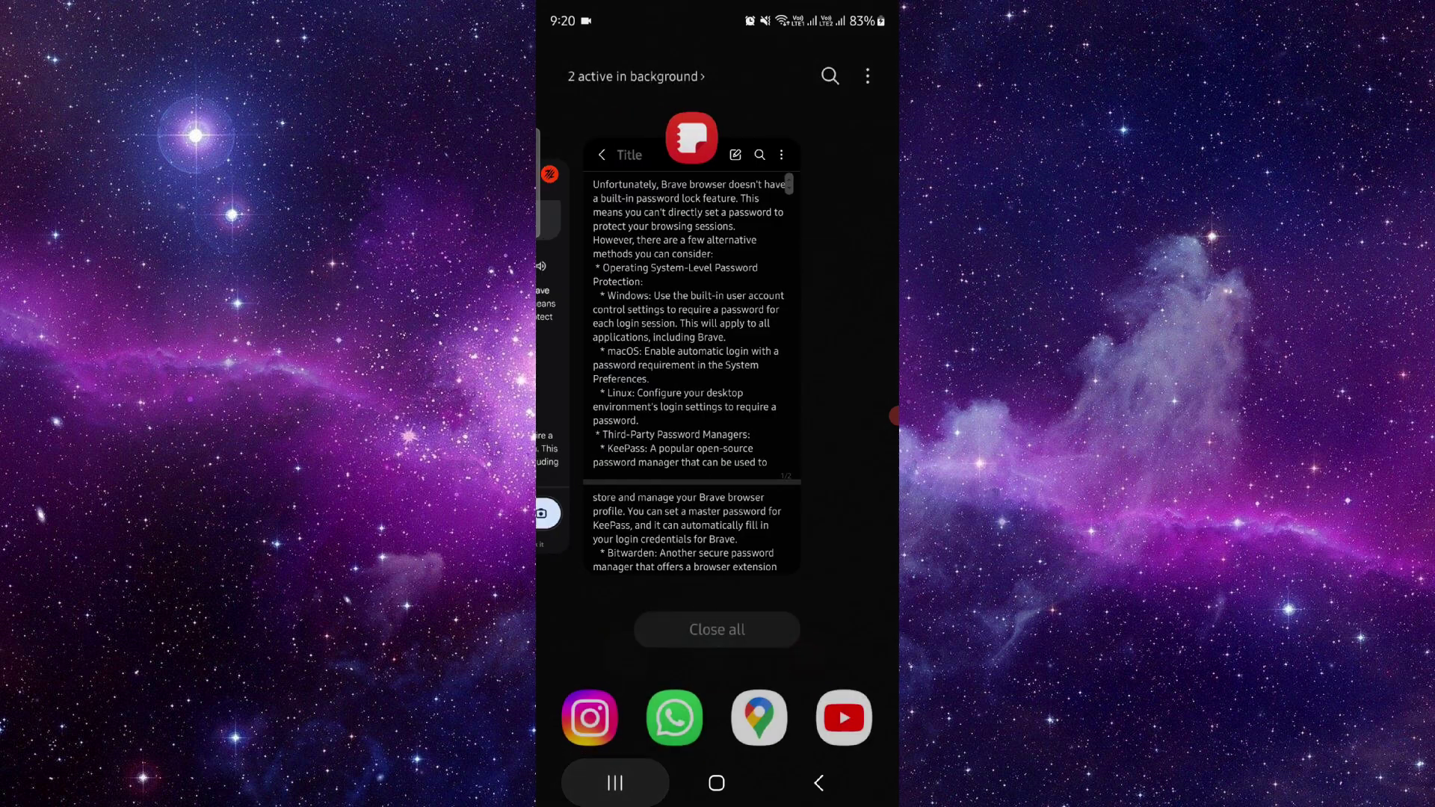
pyautogui.click(706, 370)
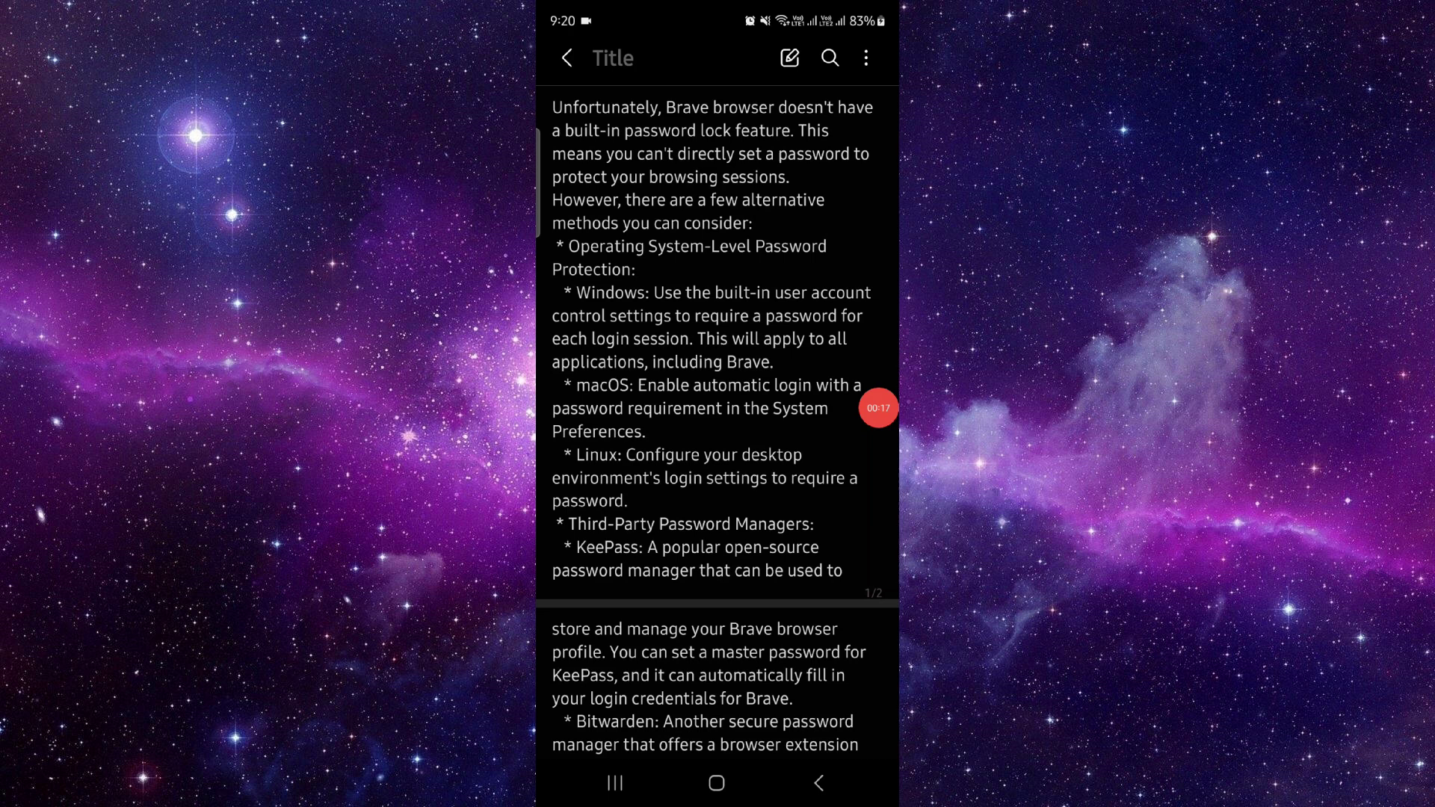
pyautogui.scroll(-2, 718, 449)
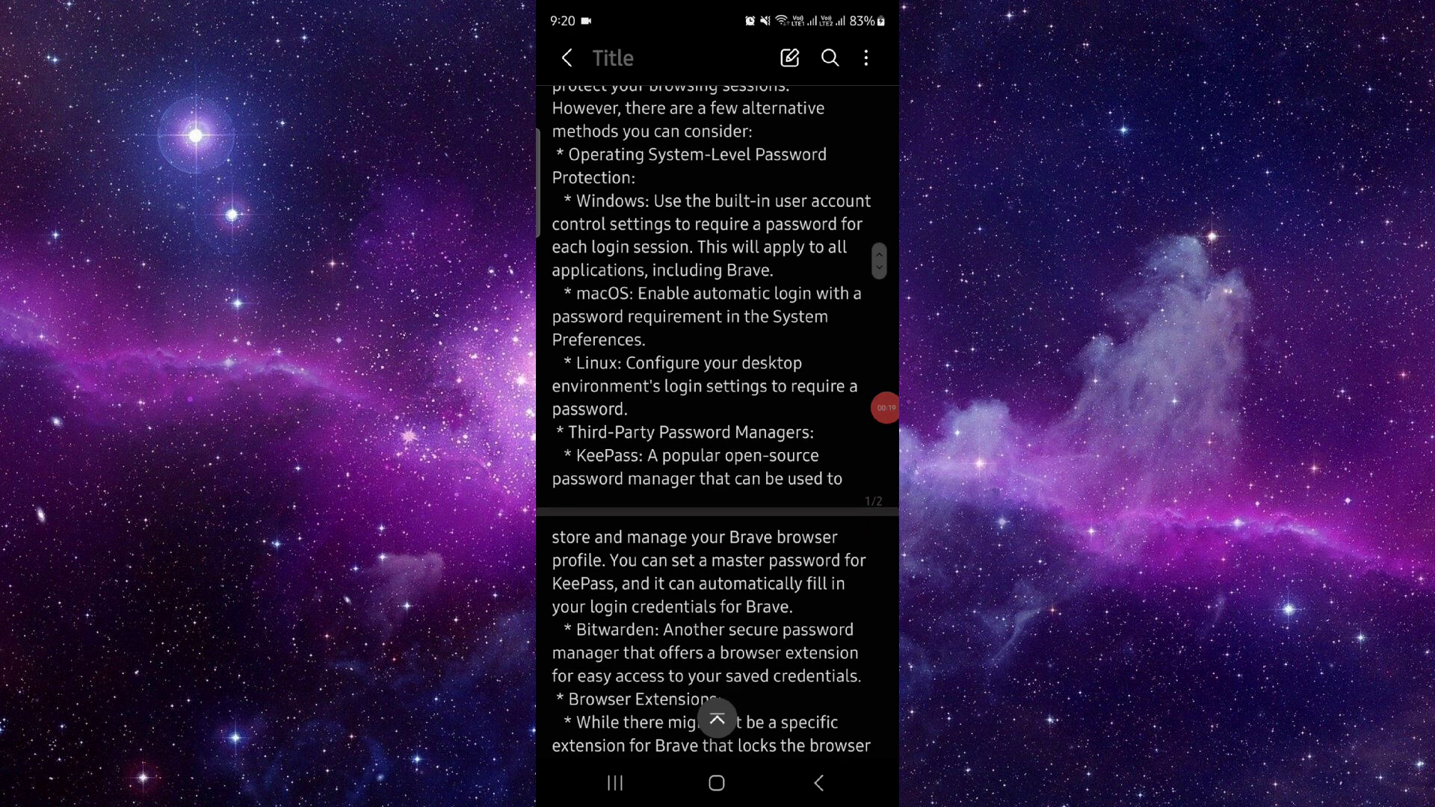
pyautogui.scroll(-2, 718, 448)
pyautogui.scroll(3, 718, 448)
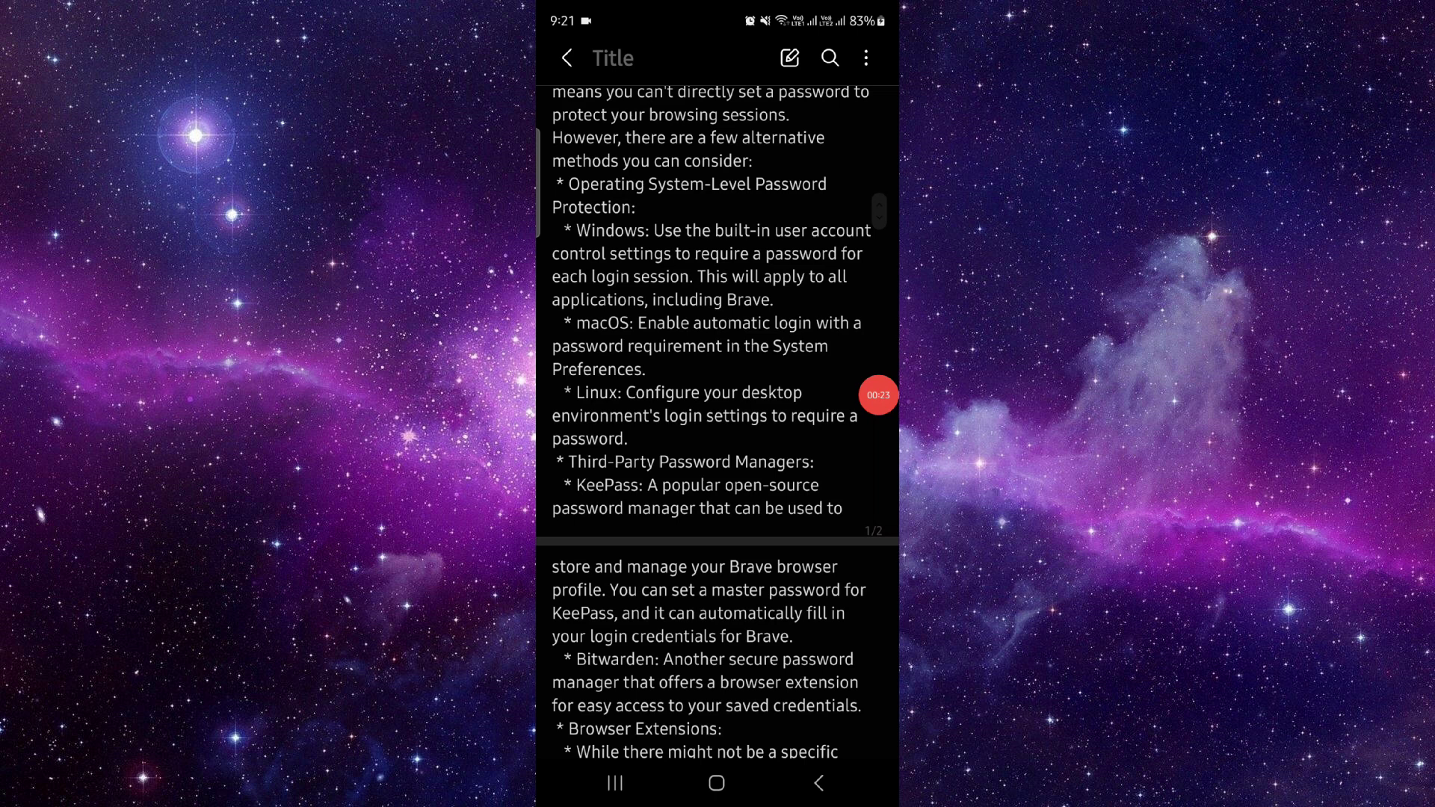
pyautogui.scroll(-1, 717, 449)
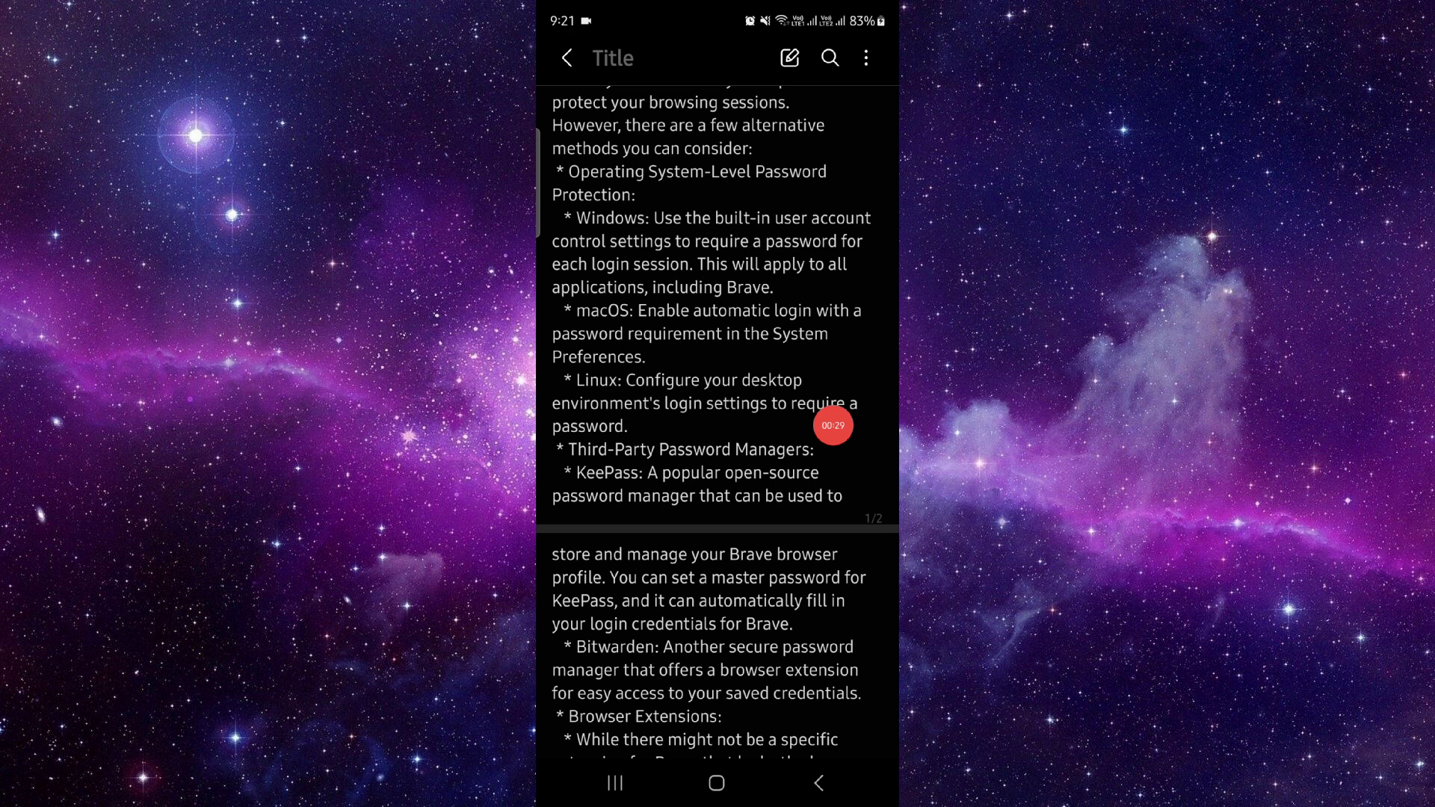
pyautogui.scroll(-3, 717, 449)
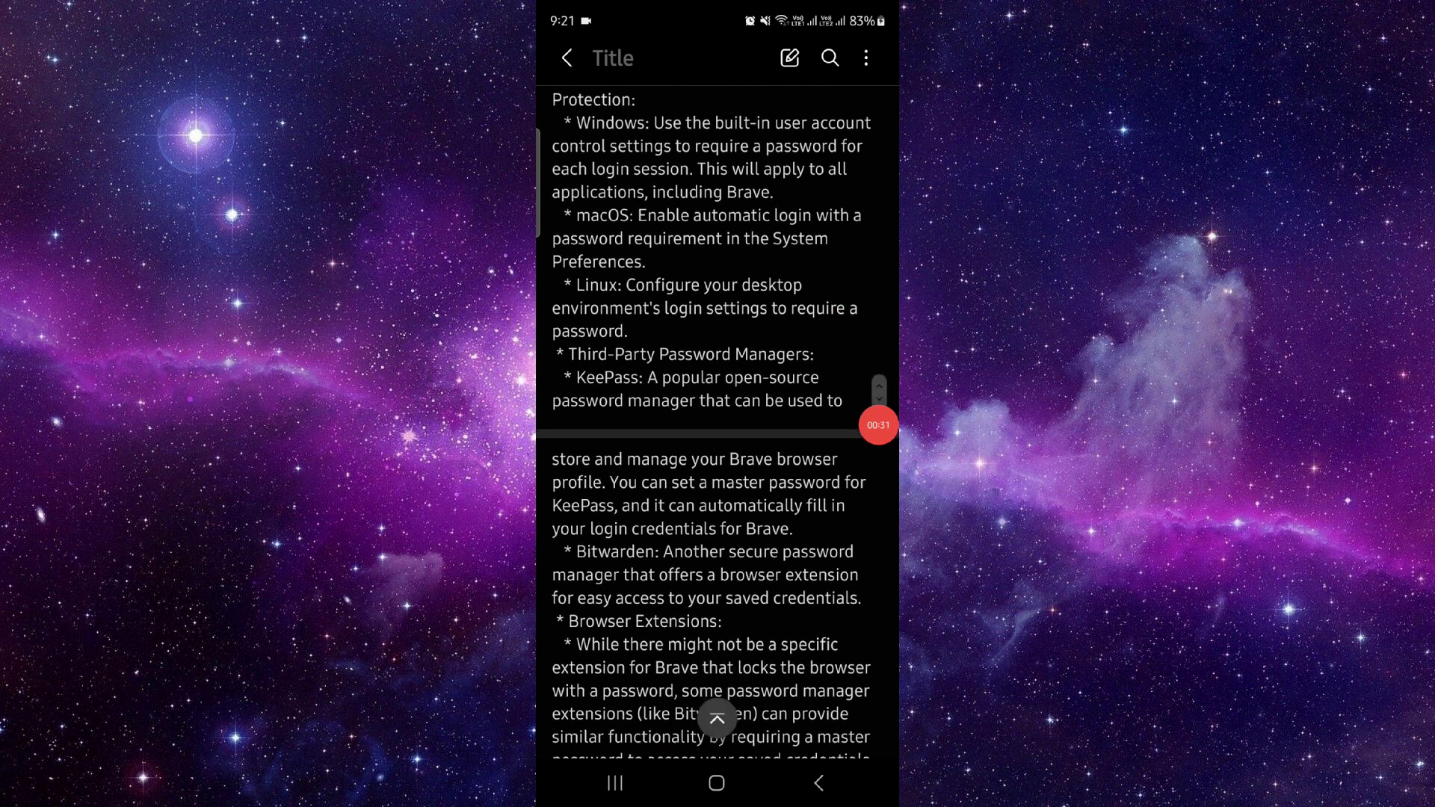
pyautogui.click(716, 782)
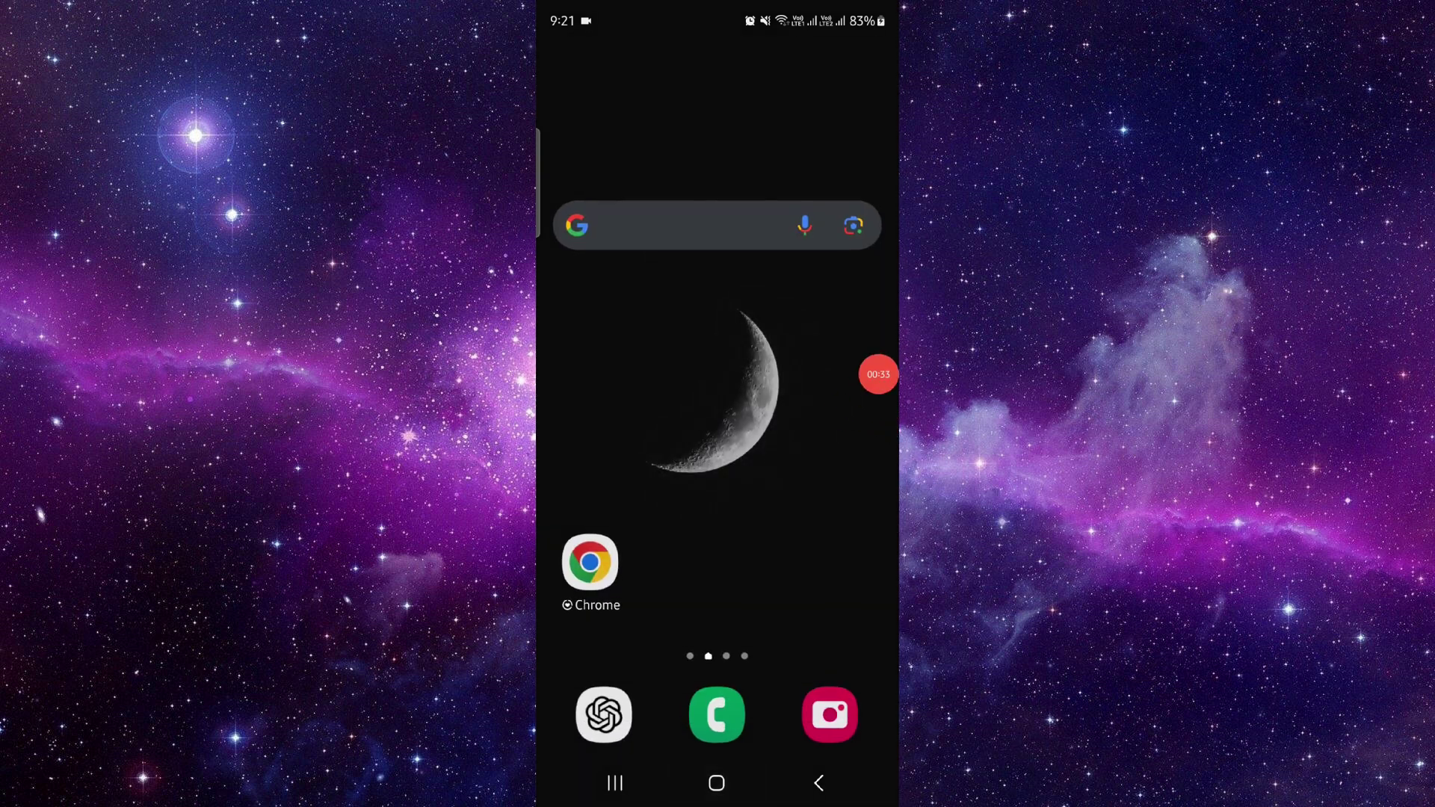